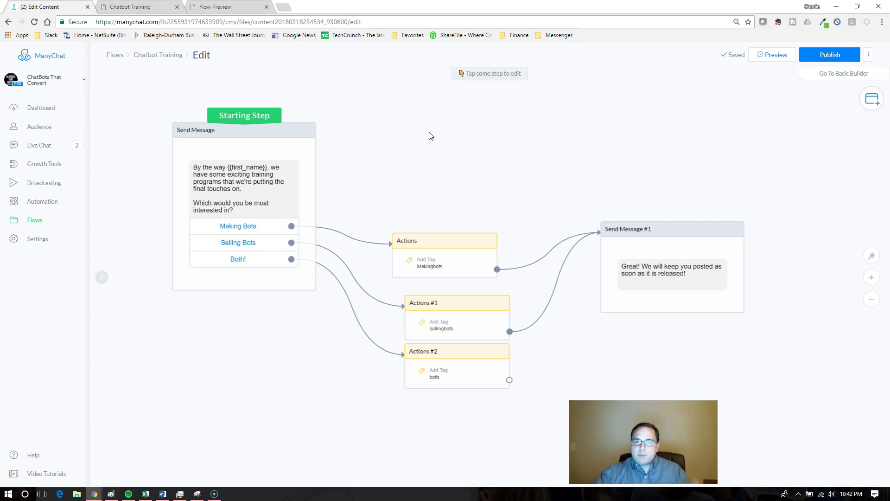
Step: Publish the Chatbot Training flow, since Share is disabled while editing, and reopen its ⋮ menu
click(870, 55)
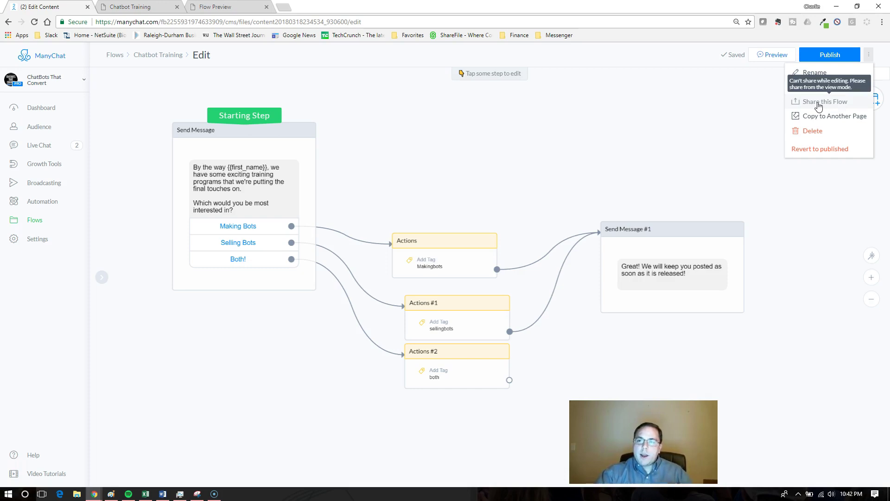
click(706, 120)
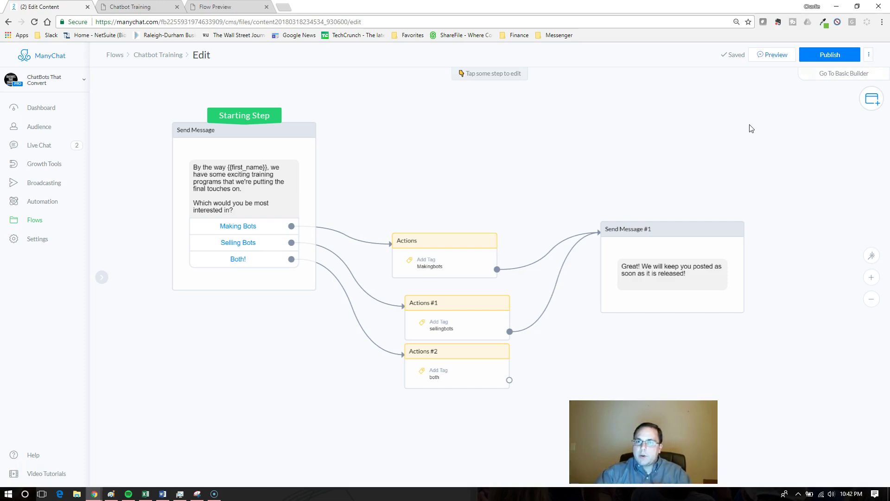
click(819, 57)
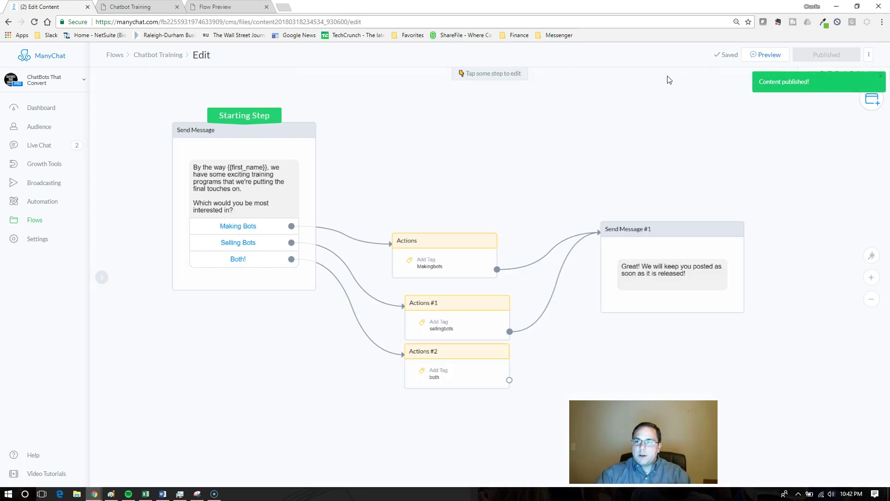
click(869, 55)
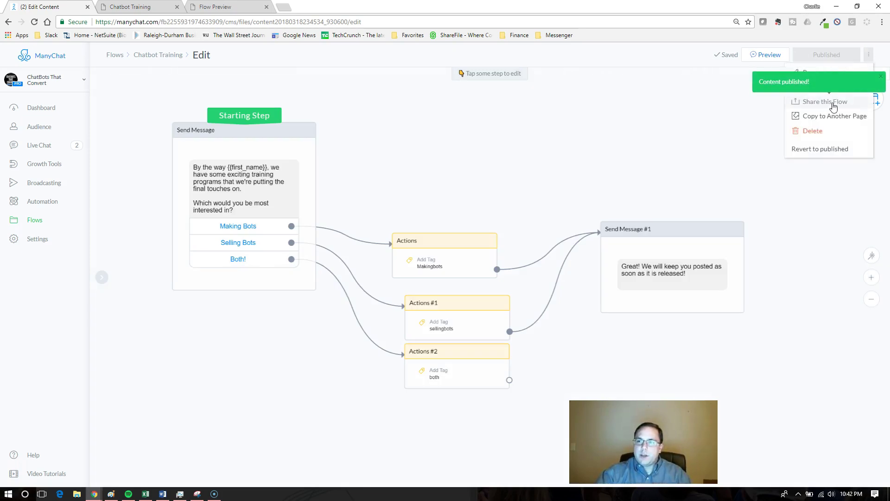
Step: Leave the editor for the published Chatbot Training view and open its ⋮ options menu
click(327, 121)
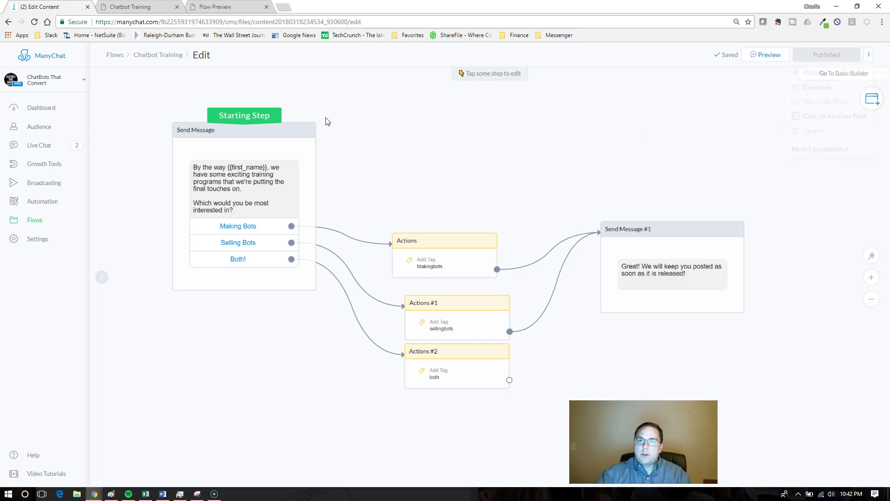
click(166, 56)
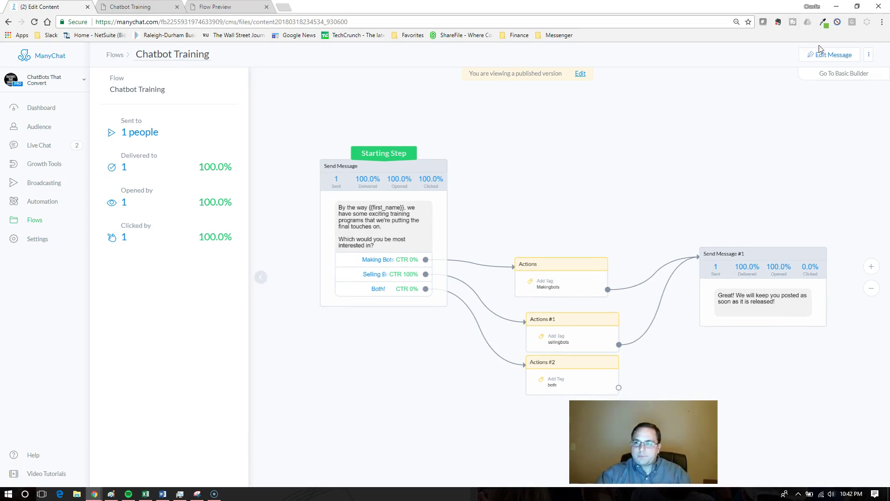
click(868, 54)
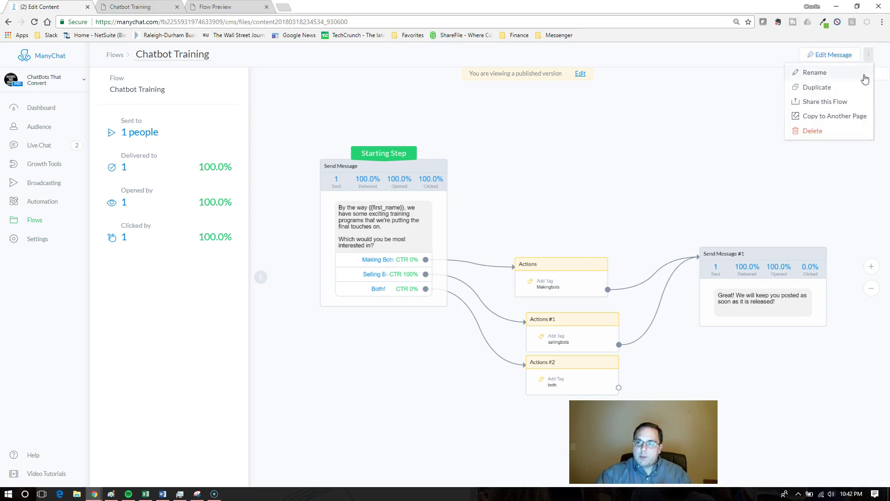
Step: In Share this Flow, keep Enable Sharing and Allow viewers to clone on, and download the PNG
click(835, 102)
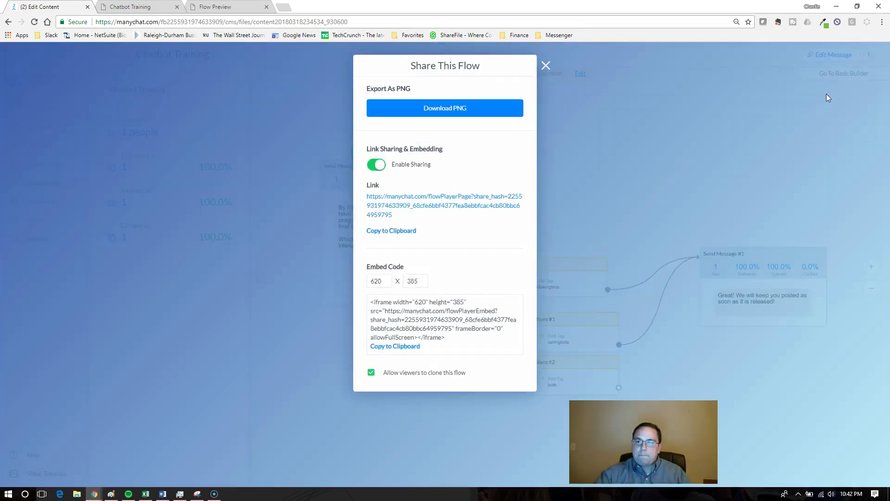
click(376, 165)
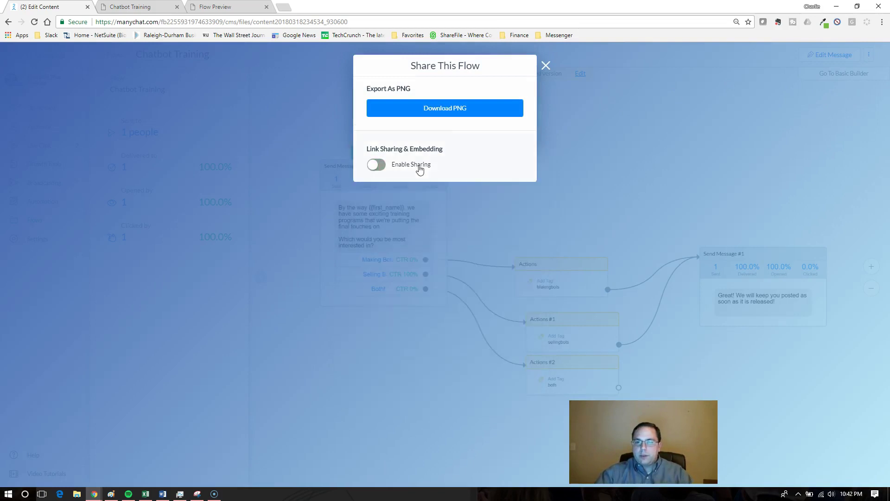
click(442, 109)
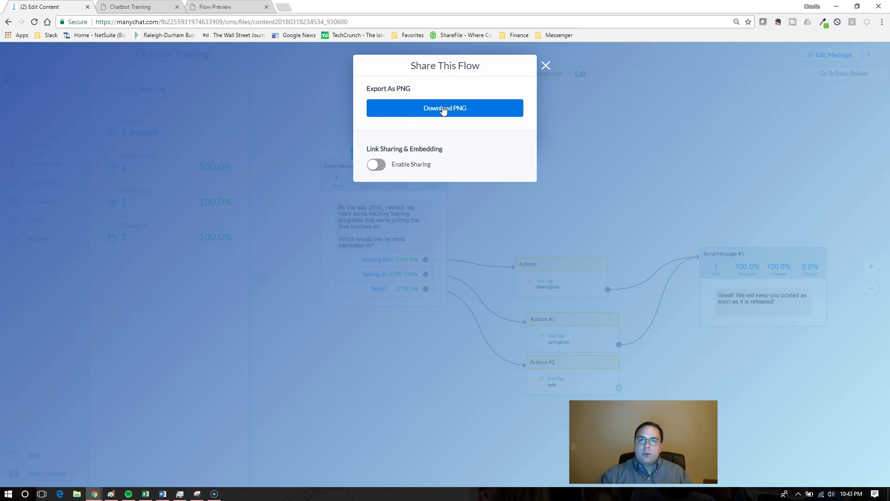
click(377, 166)
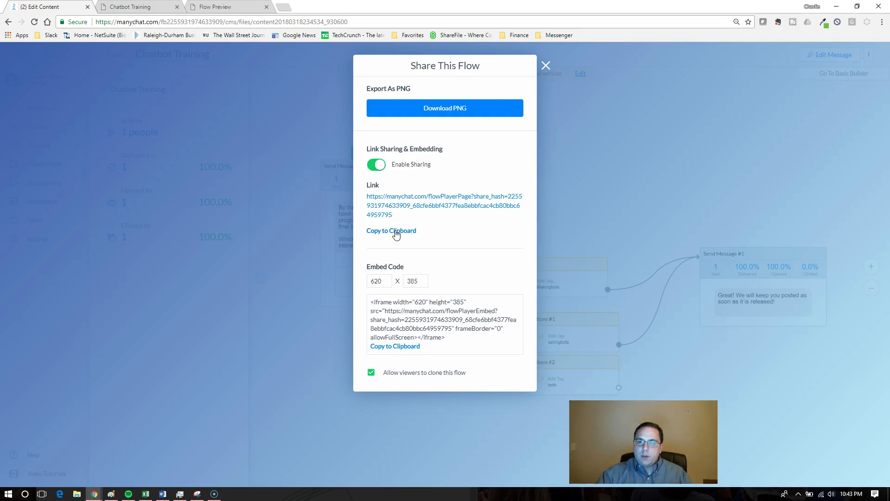
click(374, 374)
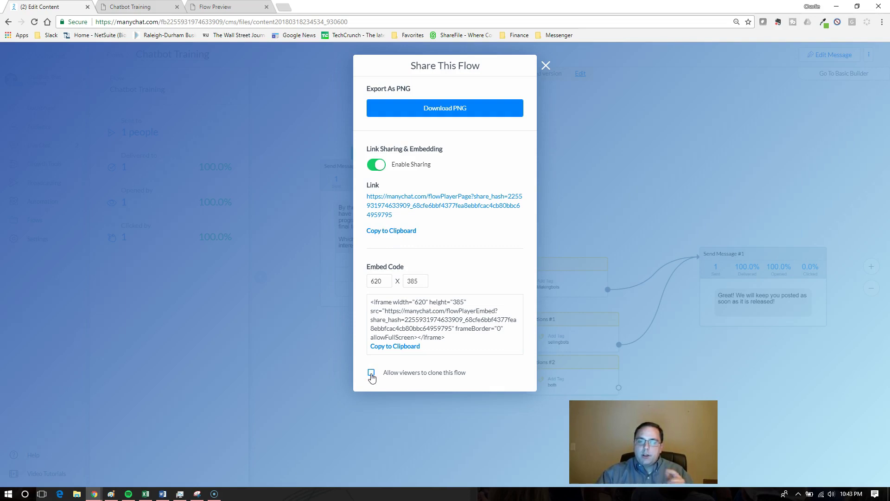
click(372, 375)
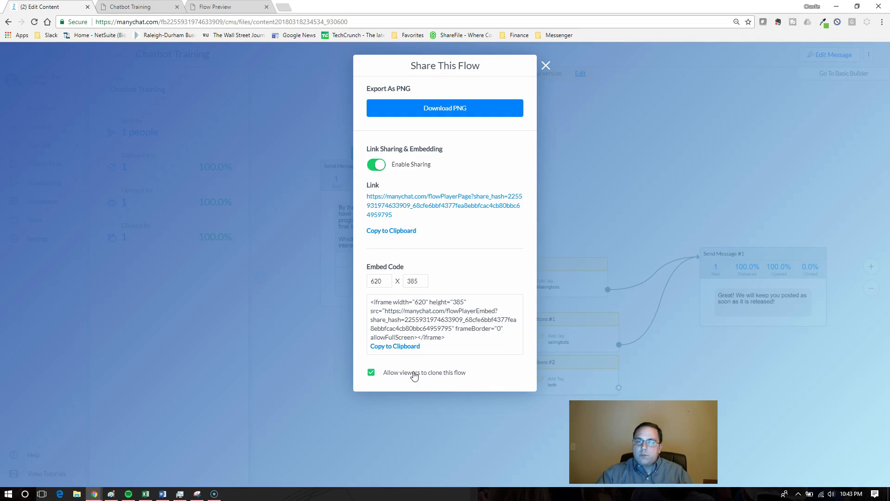
Step: Open the flow's share link in a new browser tab and switch to it
right_click(437, 209)
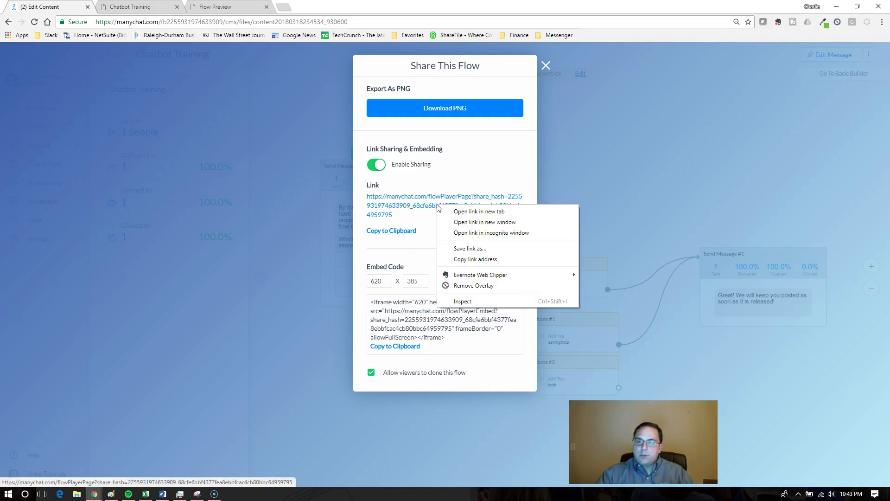
click(454, 212)
click(137, 7)
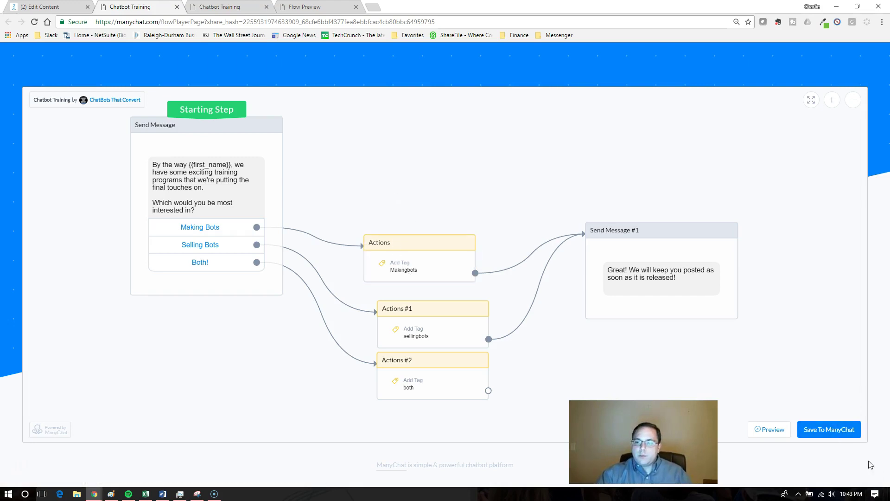
Step: Scroll through the shared flow page, try Save To ManyChat, and close the save-flow tab
scroll(431, 214, down, 3)
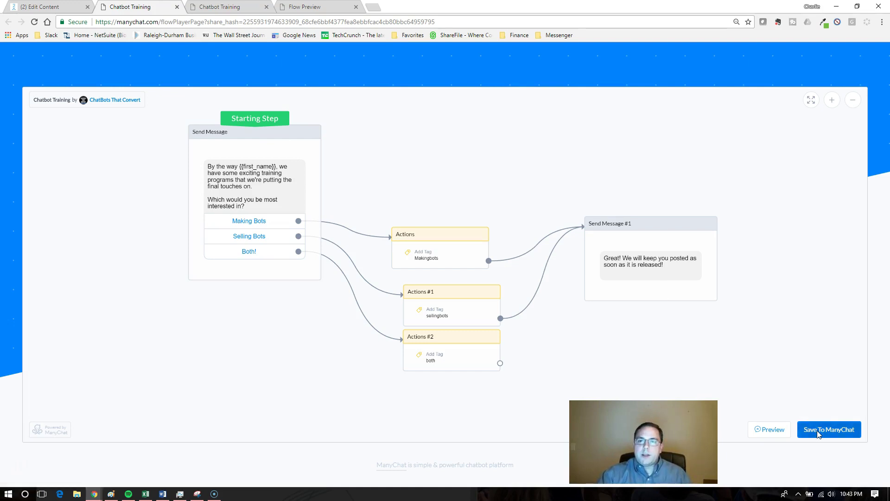
click(817, 434)
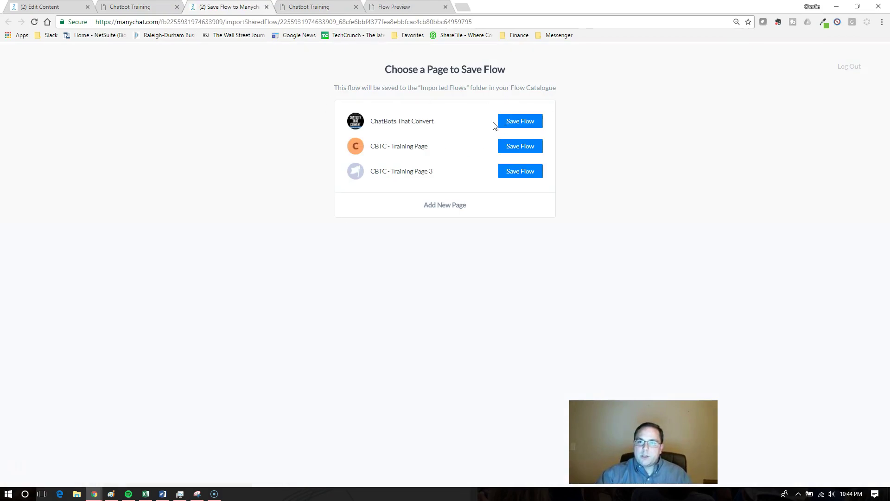
click(267, 7)
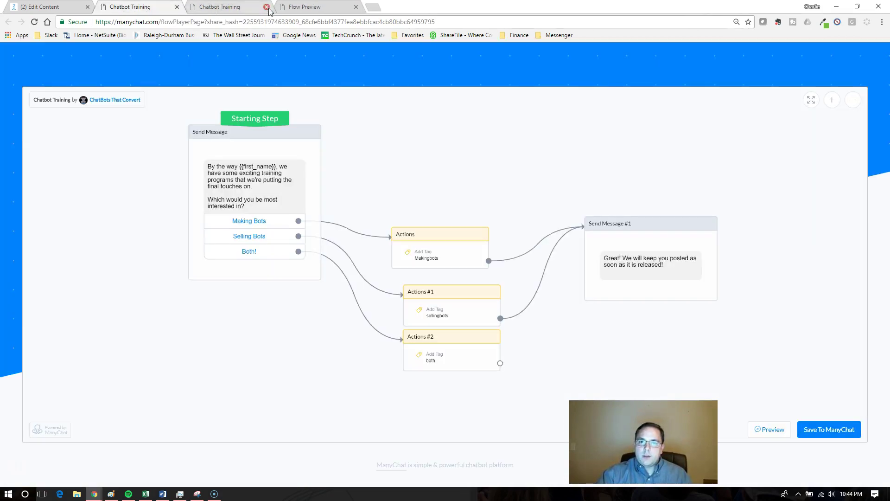
Step: Close the duplicate and Flow Preview tabs and dismiss the sharing settings
click(267, 7)
click(267, 7)
key(ctrl+shift+Tab)
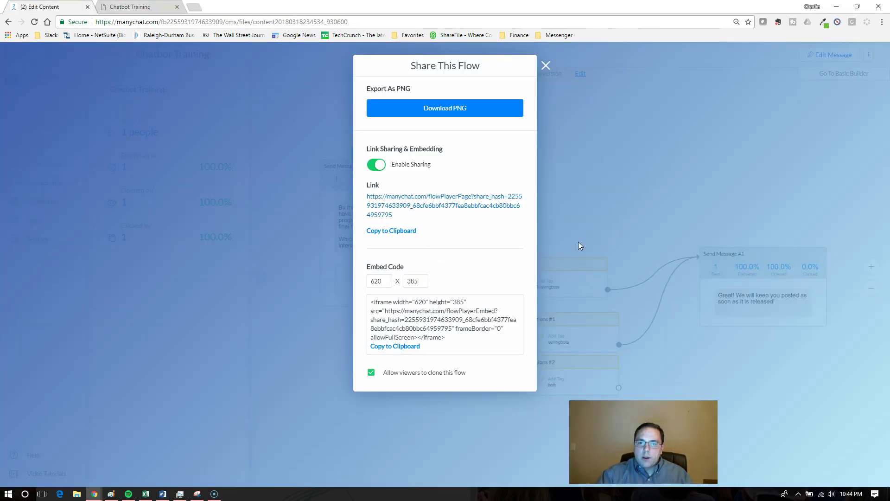
click(545, 66)
Step: Check the Send Message #1 stats and reopen the Chatbot Training flow in the editor
drag(616, 187, 560, 147)
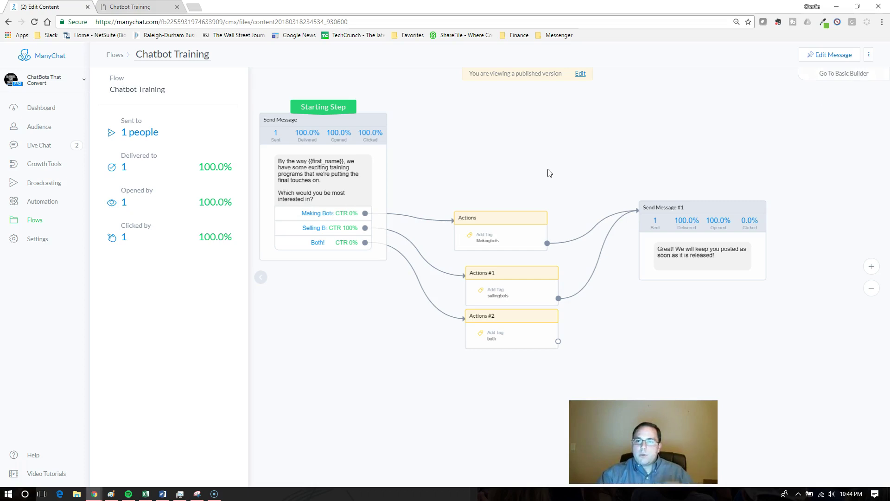
click(762, 265)
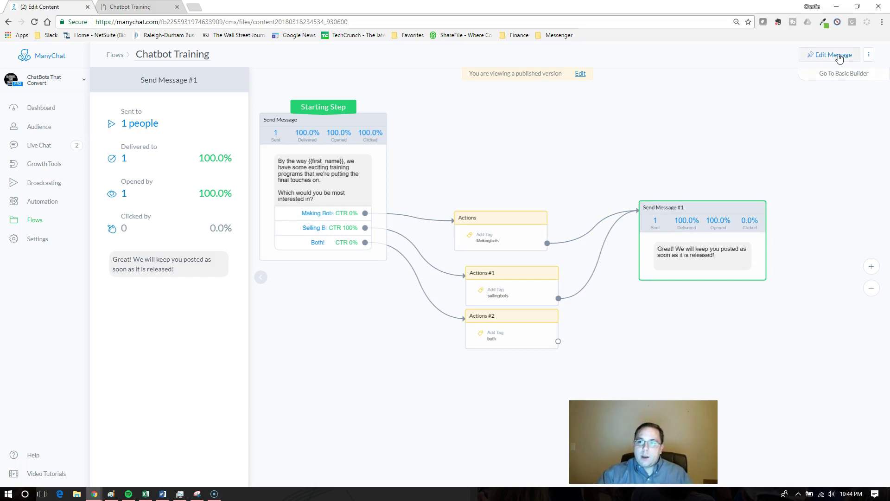
click(820, 55)
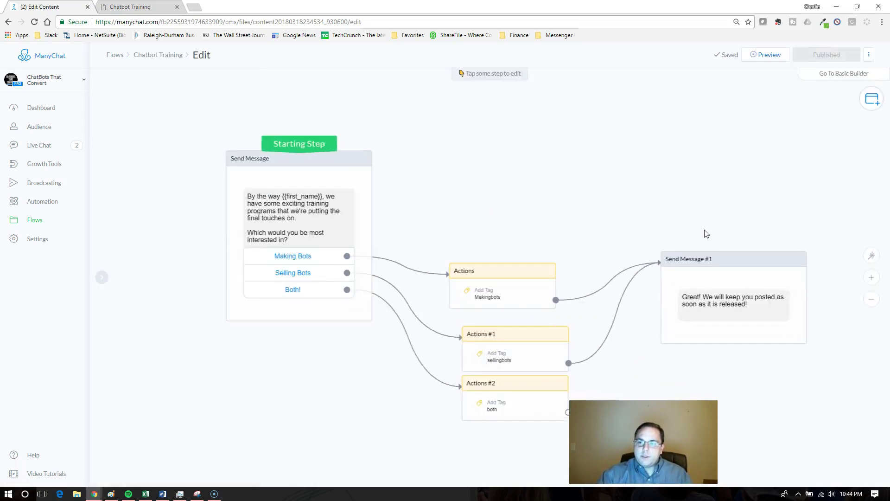
Step: Add a new card to Send Message #1 and bring up the file picker for its image
click(623, 258)
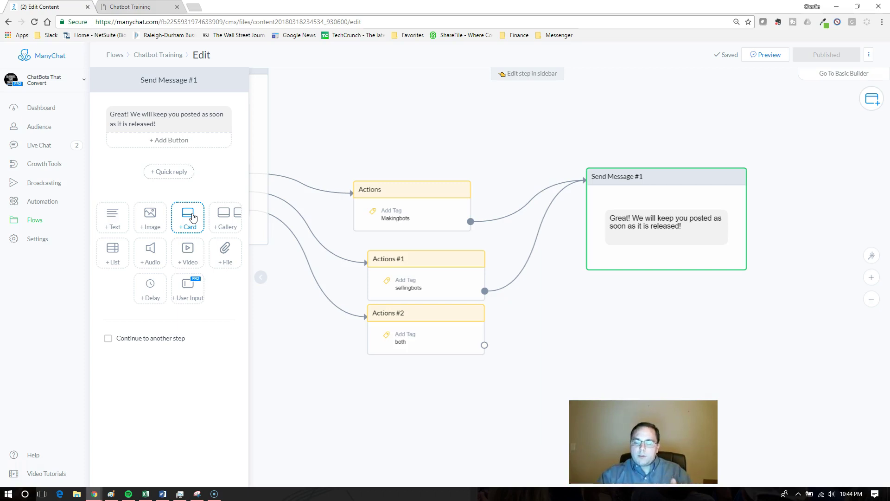
click(193, 218)
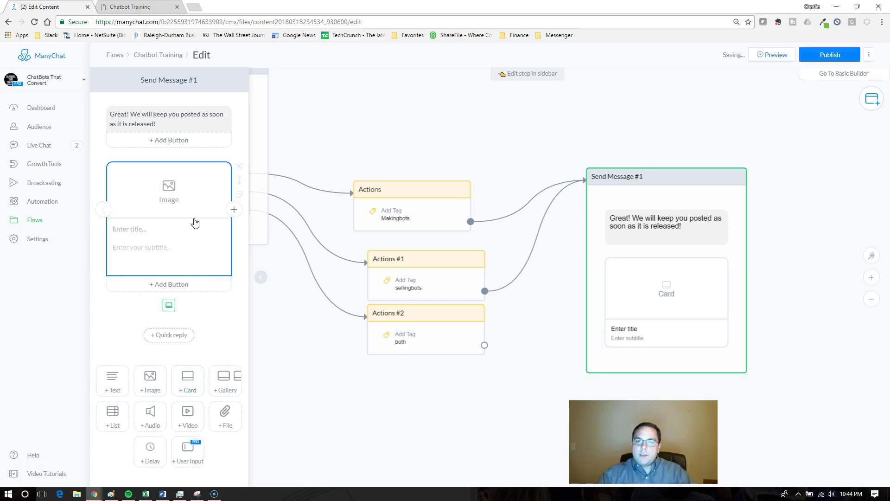
click(175, 193)
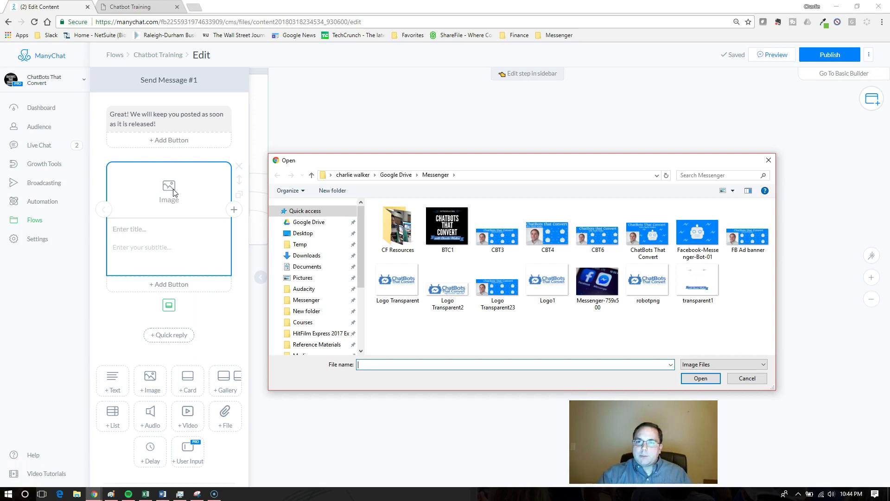
Step: Upload robotpng as the card image and title the card 'Share This Flow'
double_click(653, 284)
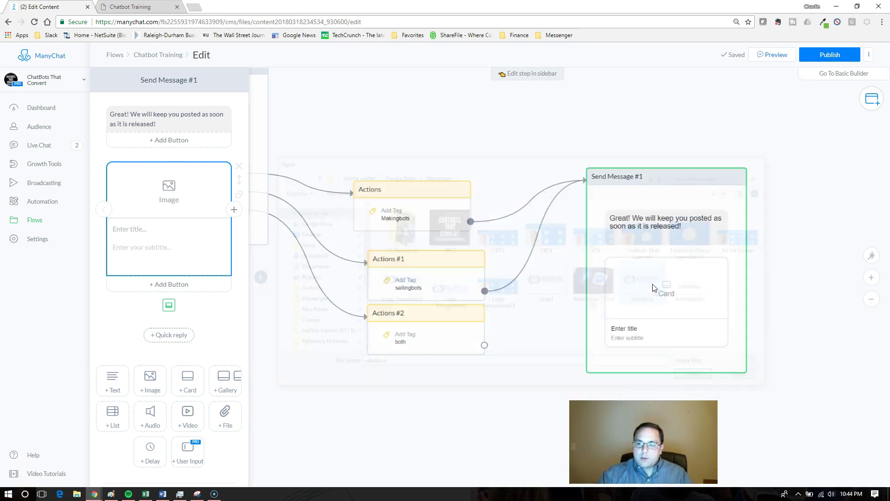
click(161, 229)
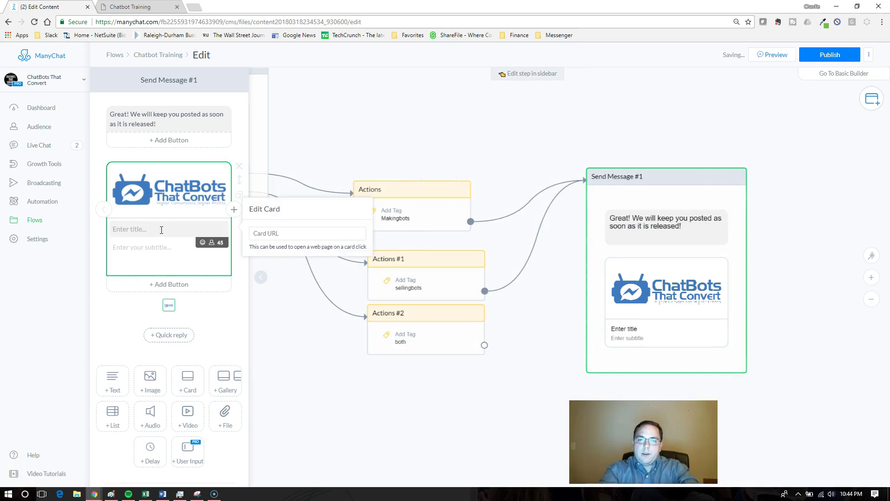
text(Share this fl)
text(This FLow)
key(BackSpace)
key(BackSpace)
key(BackSpace)
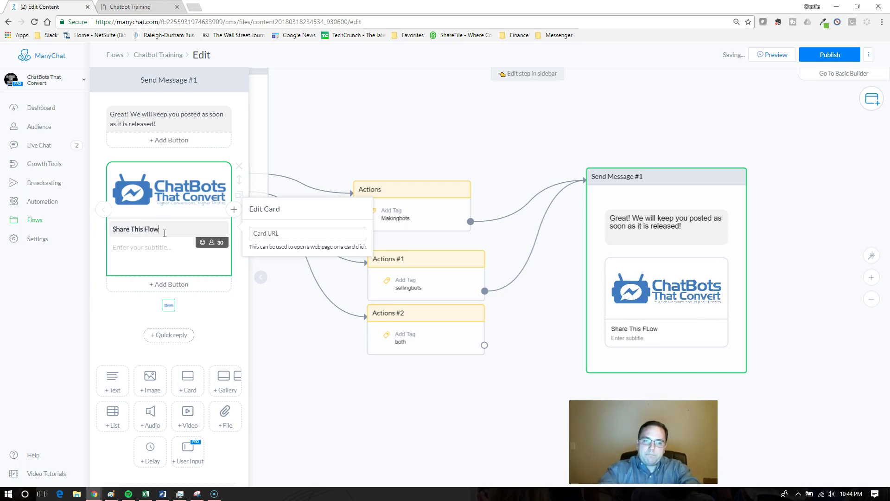
Step: Add a button to the card set to Share this card
click(156, 287)
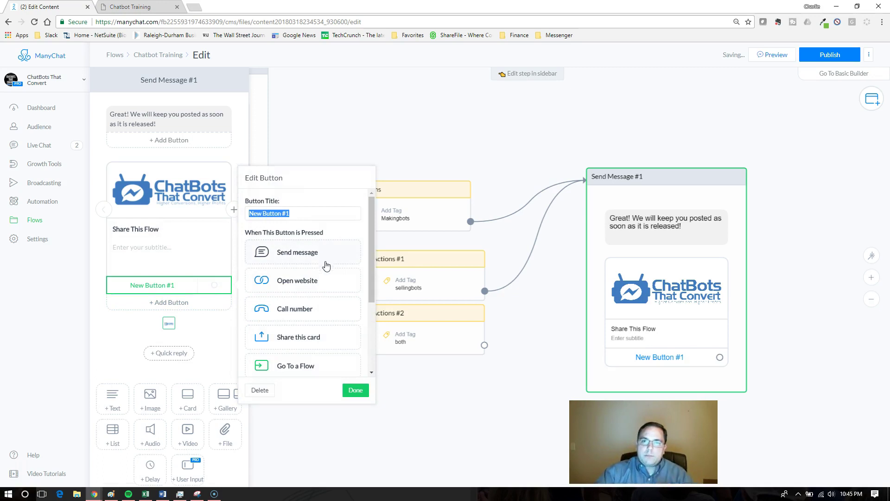
scroll(325, 256, down, 2)
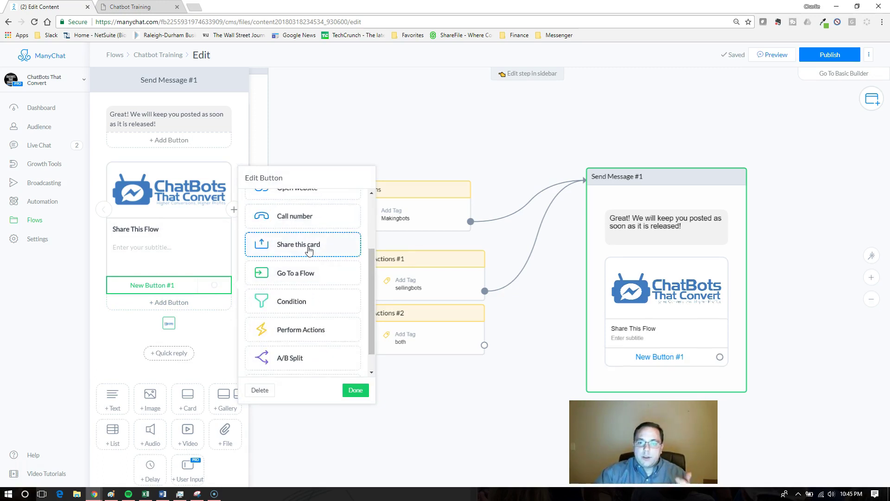
click(309, 250)
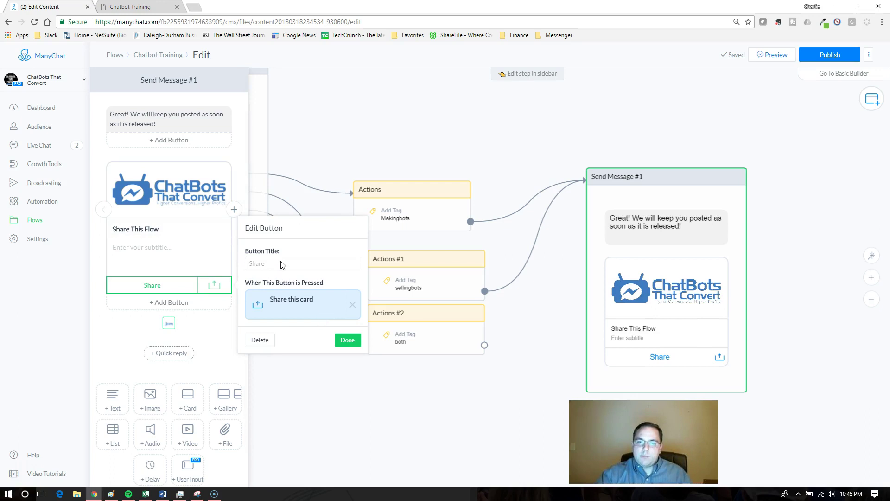
Step: Finish the Share button and paste the flow's share link into the card's Card URL field
click(349, 341)
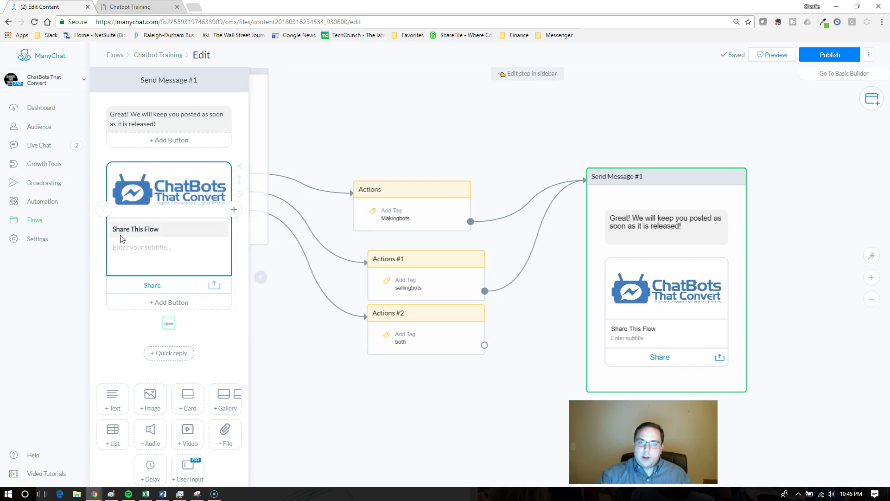
click(168, 290)
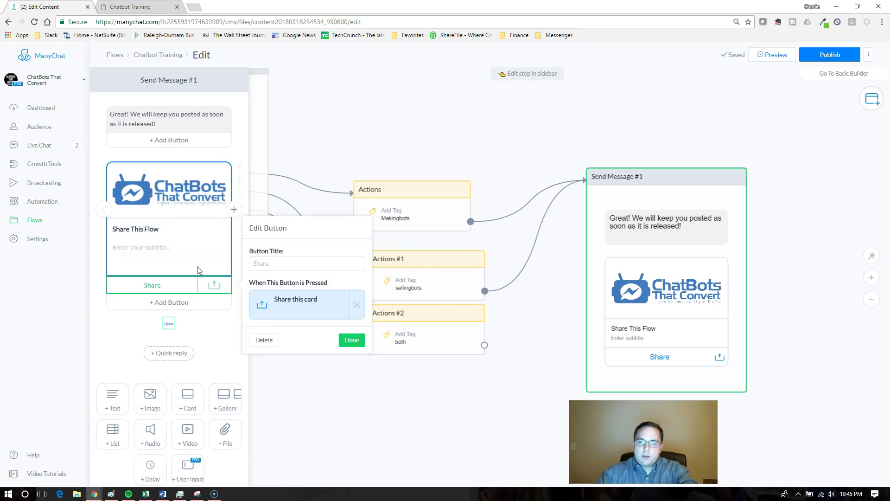
click(188, 234)
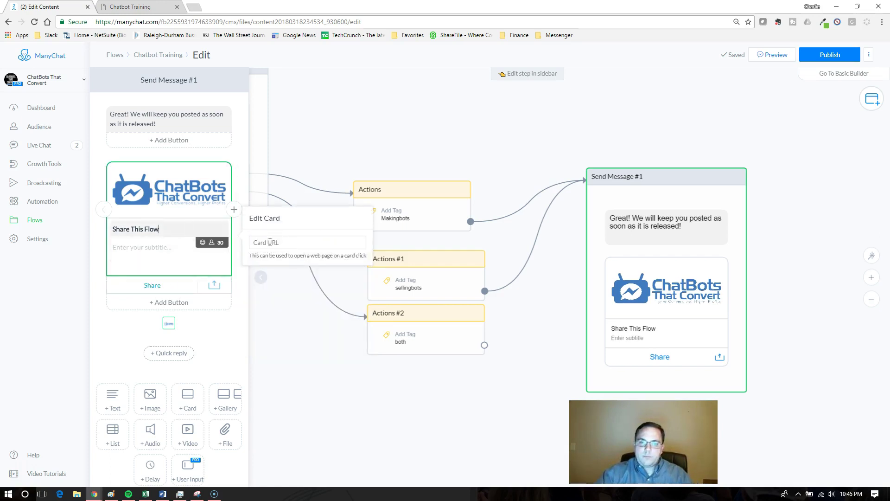
click(278, 243)
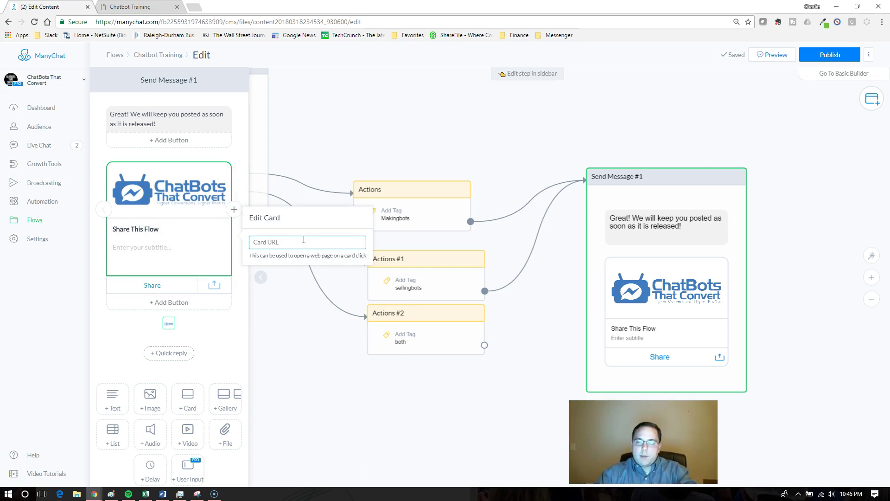
text(bbf4377fea8ebbfcac4cb80bbc64959795)
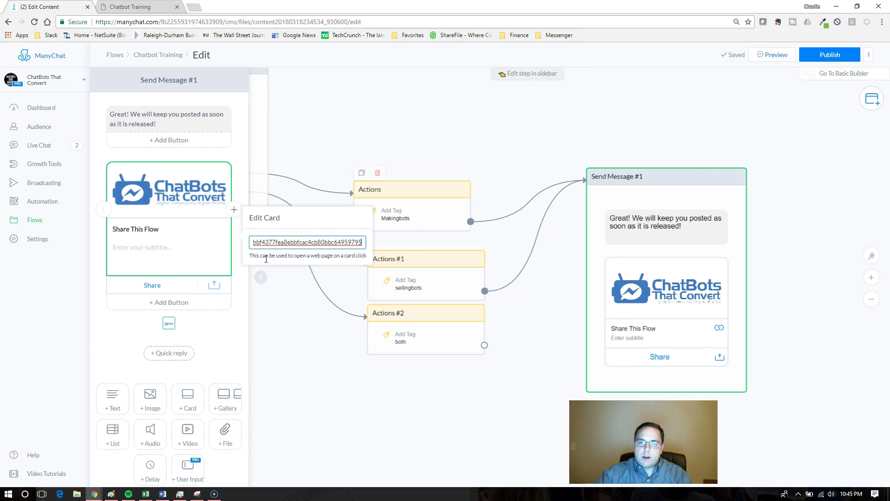
click(196, 246)
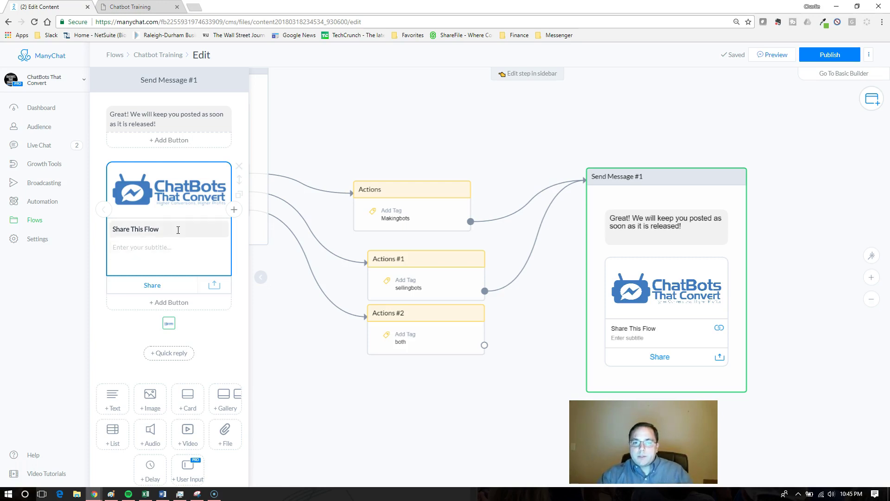
click(201, 227)
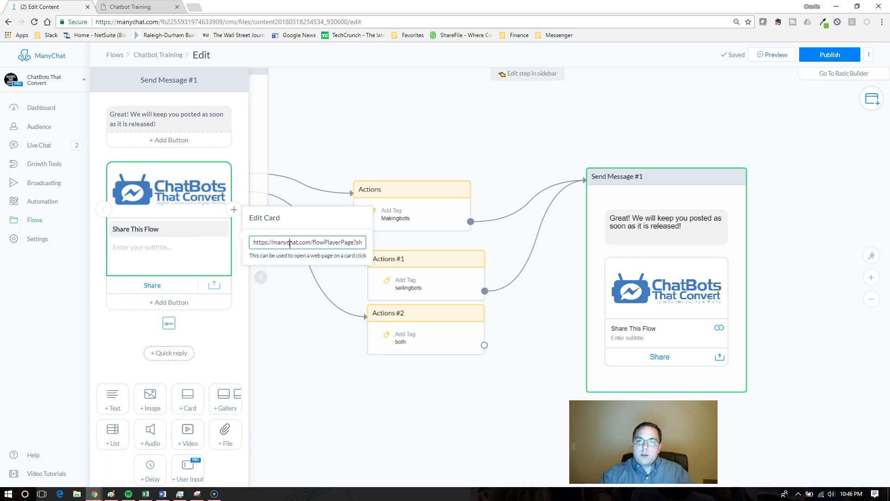
triple_click(290, 243)
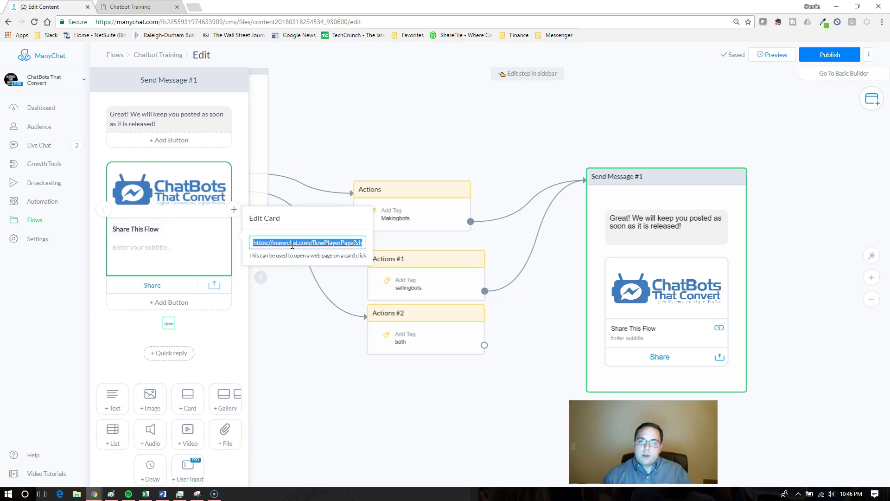